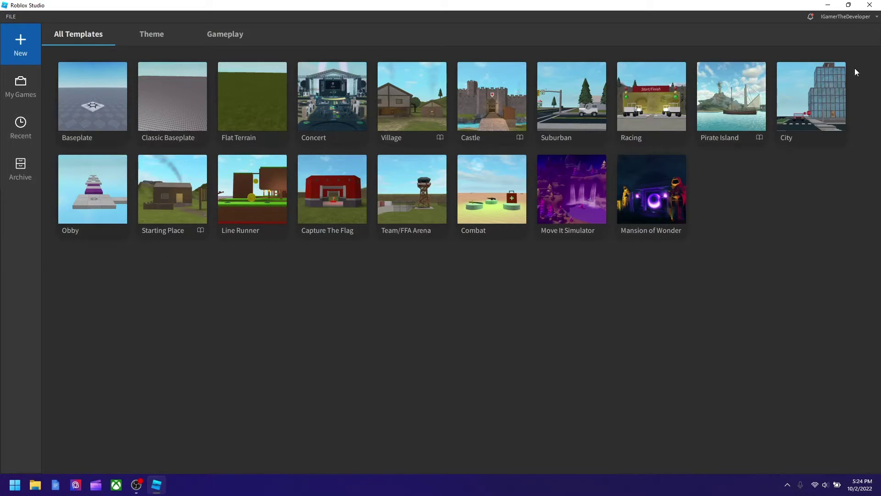
Step: Create a new place from the City template and look over its buildings and streets
{"action": "left_click", "coordinate": [826, 107]}
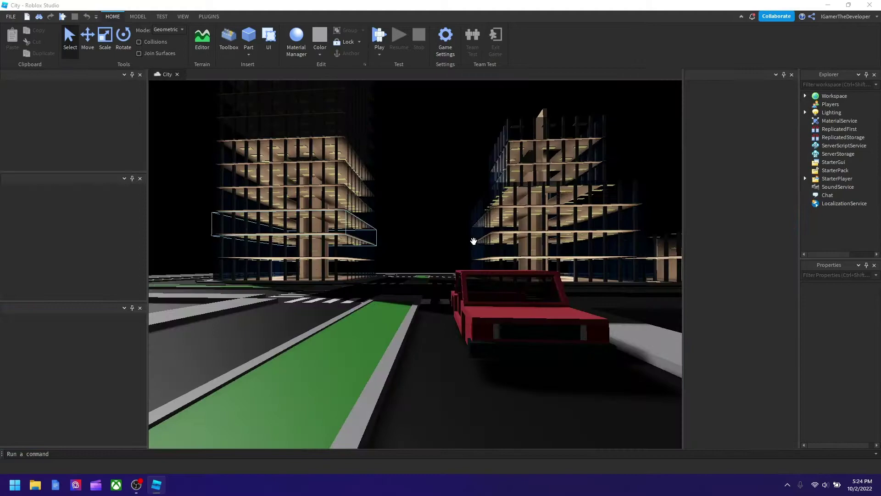
{"action": "right_click_drag", "start_coordinate": [478, 228], "coordinate": [460, 149]}
{"action": "key", "text": "s"}
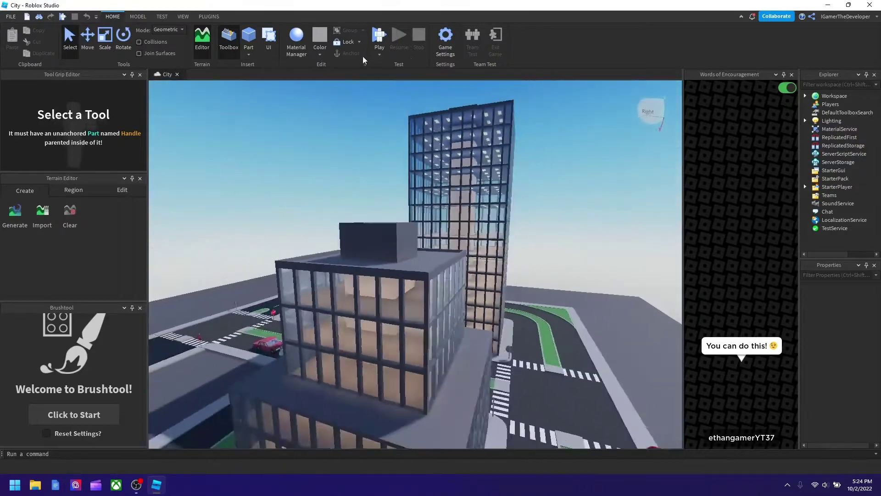
{"action": "key", "text": "a"}
{"action": "key", "text": "w"}
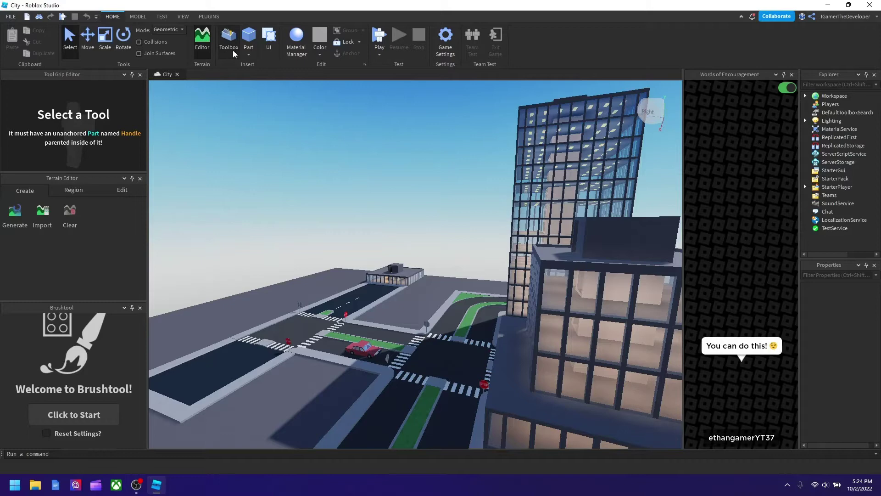
Step: Close Brushtool and the Terrain Editor to give the Toolbox more room
{"action": "left_click", "coordinate": [140, 308]}
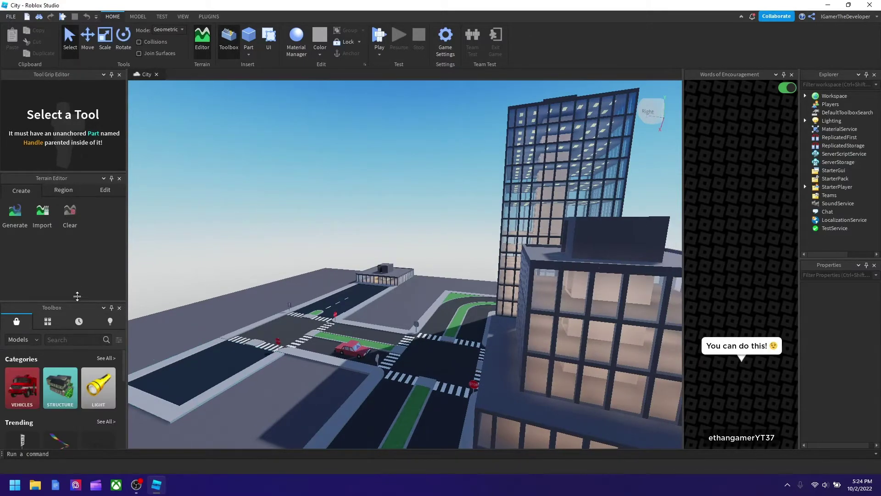
{"action": "left_click", "coordinate": [120, 179]}
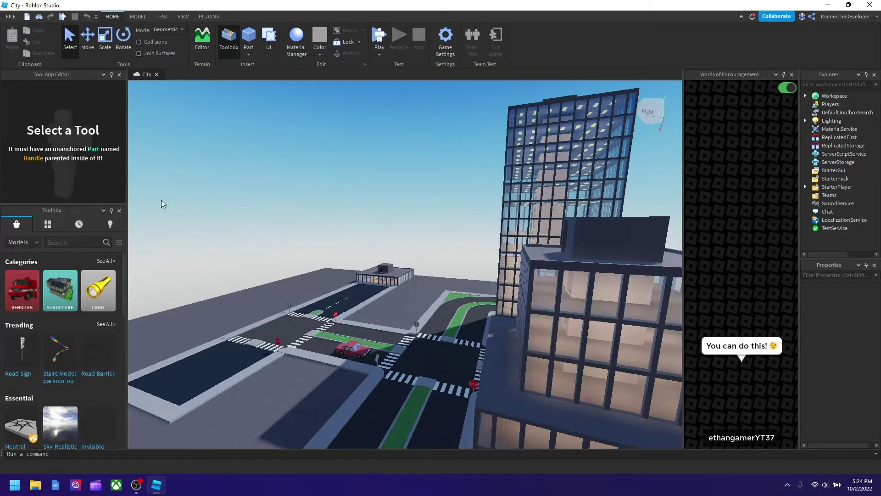
Step: Search the Toolbox models for "car"
{"action": "key", "text": "w"}
{"action": "key", "text": "w"}
{"action": "right_click_drag", "start_coordinate": [313, 233], "coordinate": [313, 233]}
{"action": "key", "text": "w"}
{"action": "key", "text": "s"}
{"action": "key", "text": "w"}
{"action": "key", "text": "a"}
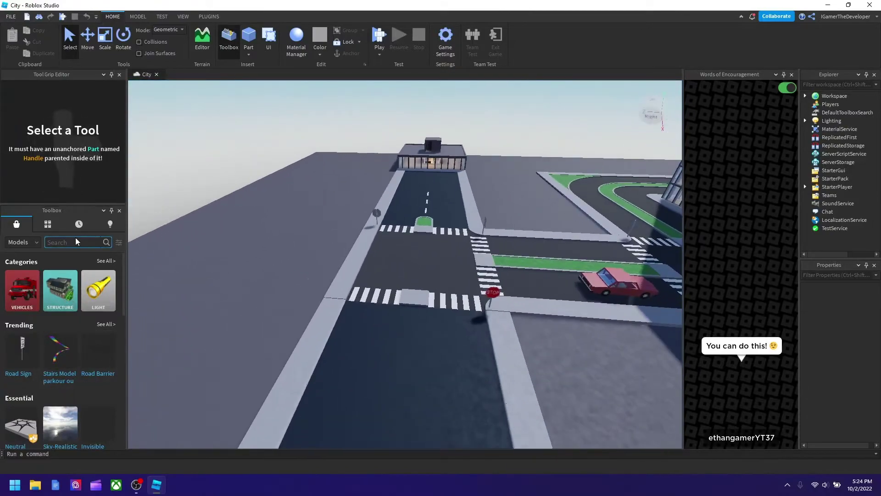
{"action": "left_click", "coordinate": [64, 240]}
{"action": "type", "text": "car"}
{"action": "left_click", "coordinate": [65, 253]}
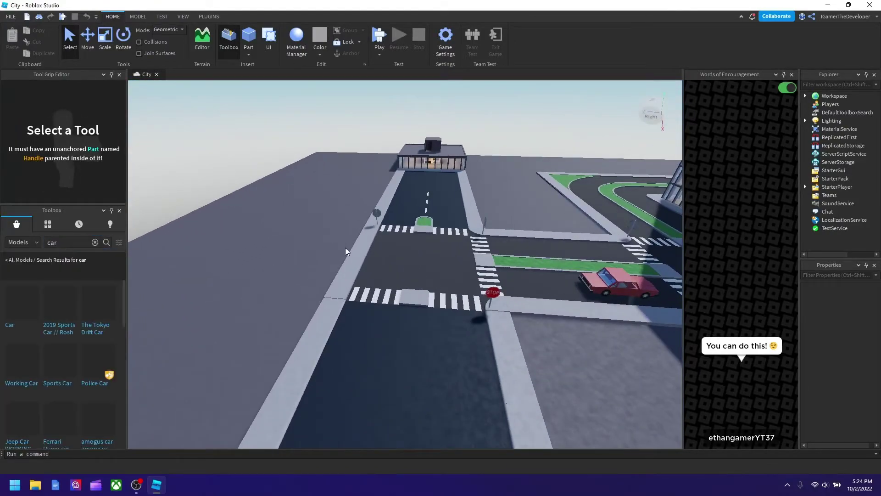
Step: Insert The Tokyo Drift Car and place it in the road lane across the grass median from the existing red car
{"action": "key", "text": "w"}
{"action": "right_click_drag", "start_coordinate": [346, 252], "coordinate": [94, 316]}
{"action": "key", "text": "w"}
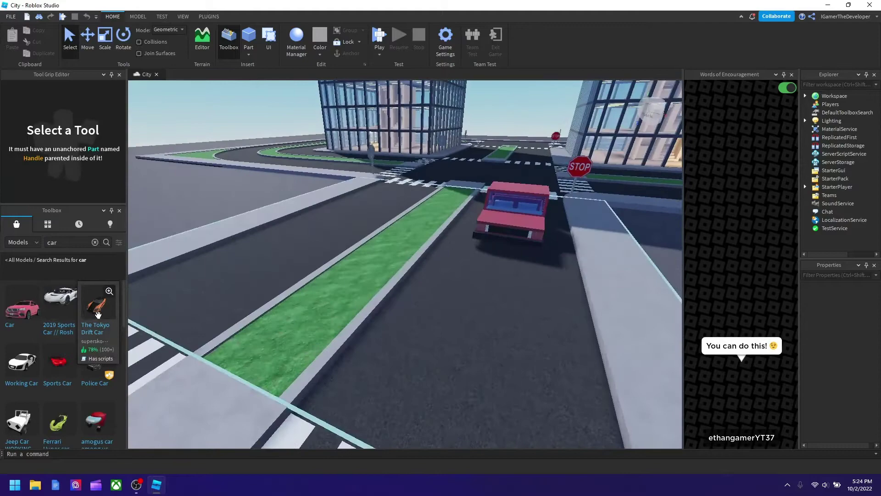
{"action": "left_click", "coordinate": [97, 315]}
{"action": "left_click", "coordinate": [583, 258]}
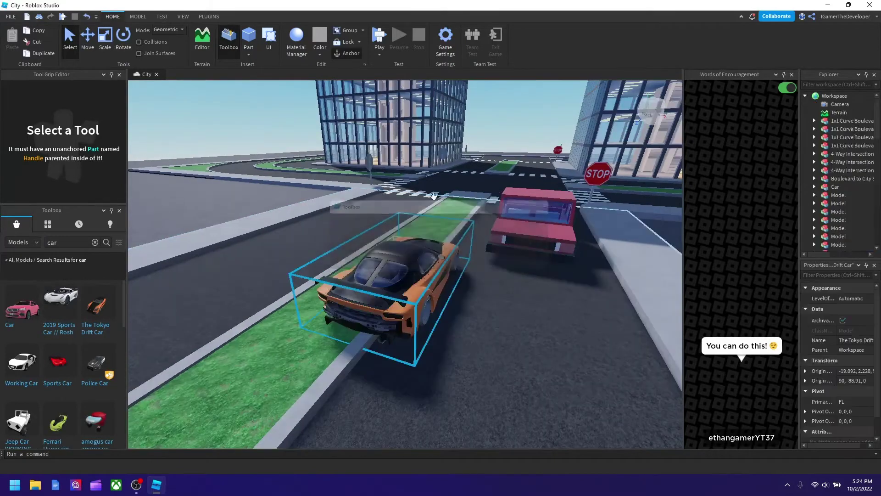
{"action": "left_click_drag", "start_coordinate": [394, 298], "coordinate": [527, 289]}
{"action": "key", "text": "a"}
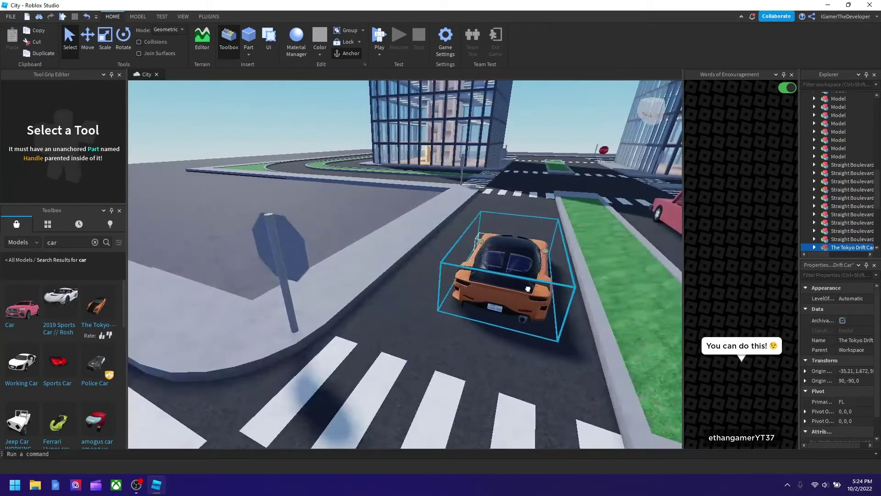
Step: Insert the Sports Car model on the road ahead of the orange Tokyo Drift Car
{"action": "right_click_drag", "start_coordinate": [321, 224], "coordinate": [322, 229]}
{"action": "key", "text": "s"}
{"action": "key", "text": "w"}
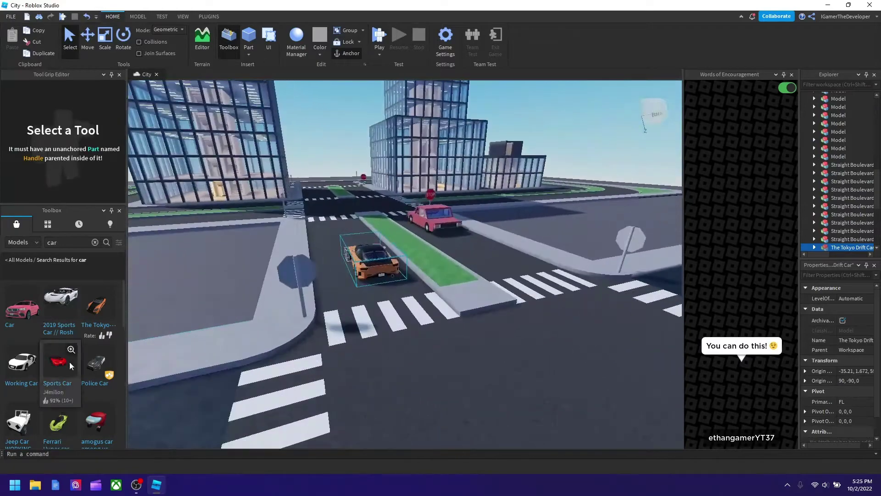
{"action": "left_click_drag", "start_coordinate": [68, 365], "coordinate": [323, 235]}
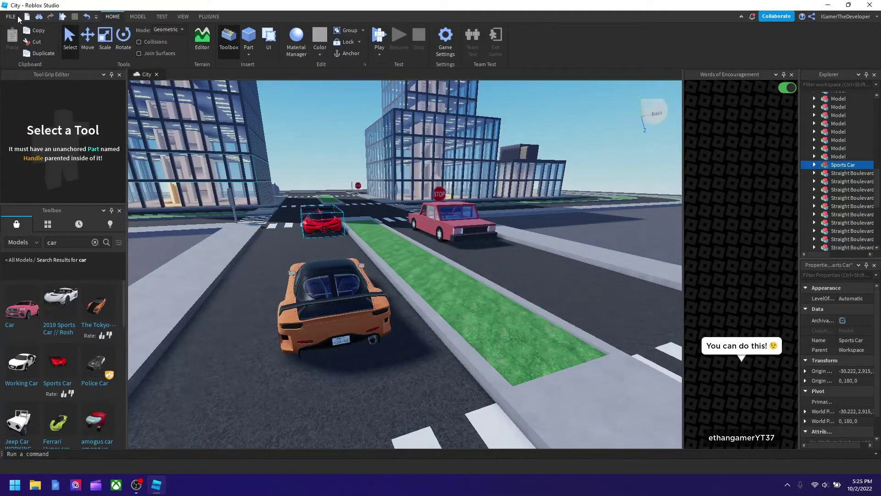
Step: Start publishing the place to Roblox and name the game "my city"
{"action": "left_click", "coordinate": [11, 17]}
{"action": "left_click", "coordinate": [37, 114]}
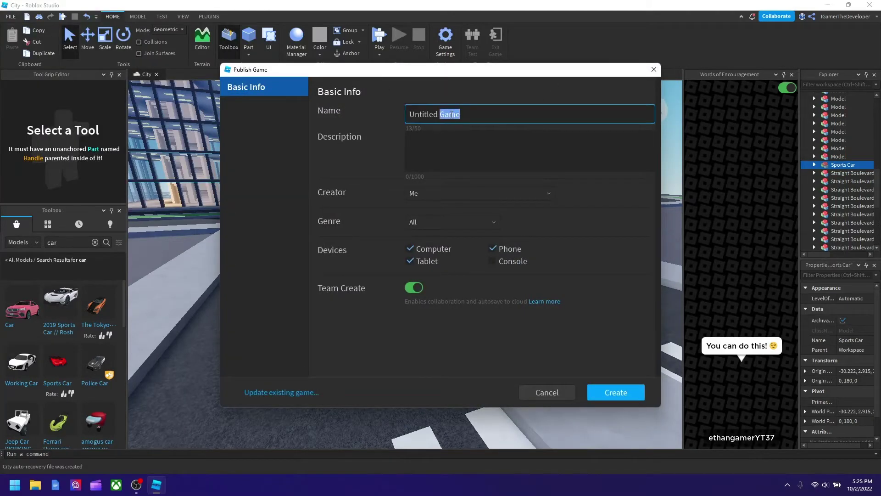
{"action": "key", "text": "BackSpace"}
{"action": "type", "text": "my city"}
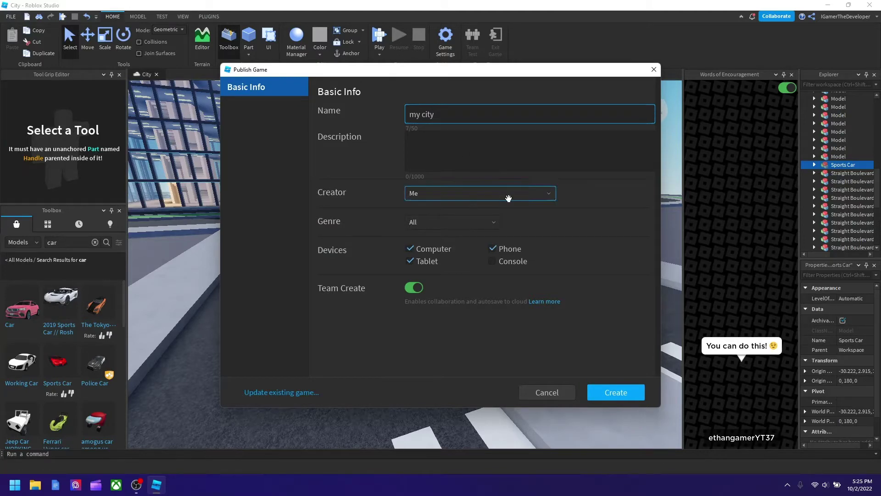
Step: Keep the genre as All, disable Team Create, enable Console with the content agreement accepted, and publish the game
{"action": "left_click", "coordinate": [475, 222]}
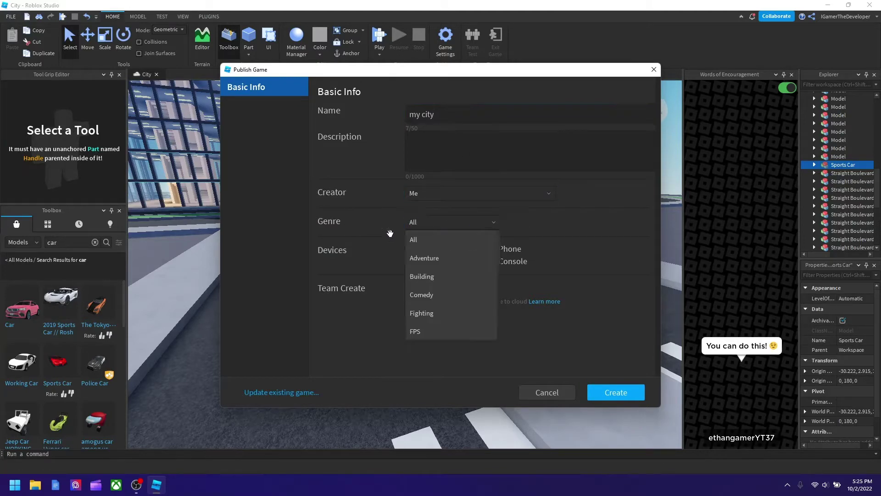
{"action": "left_click", "coordinate": [462, 247]}
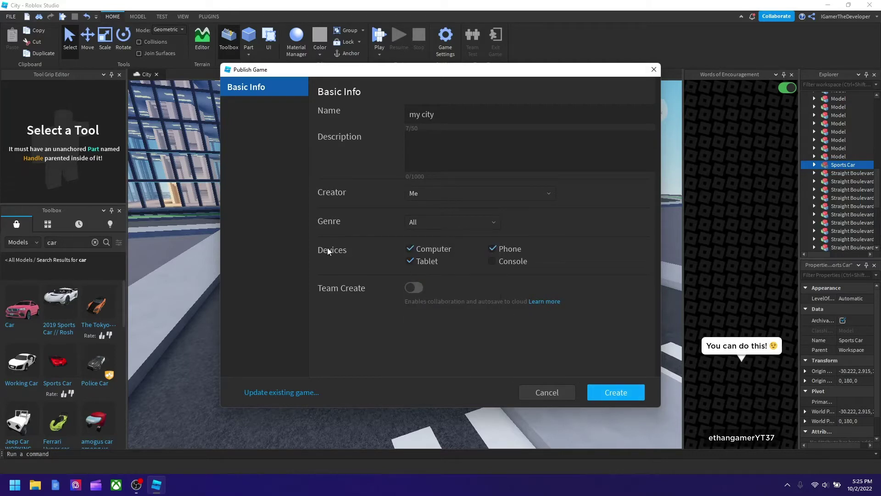
{"action": "left_click", "coordinate": [492, 262]}
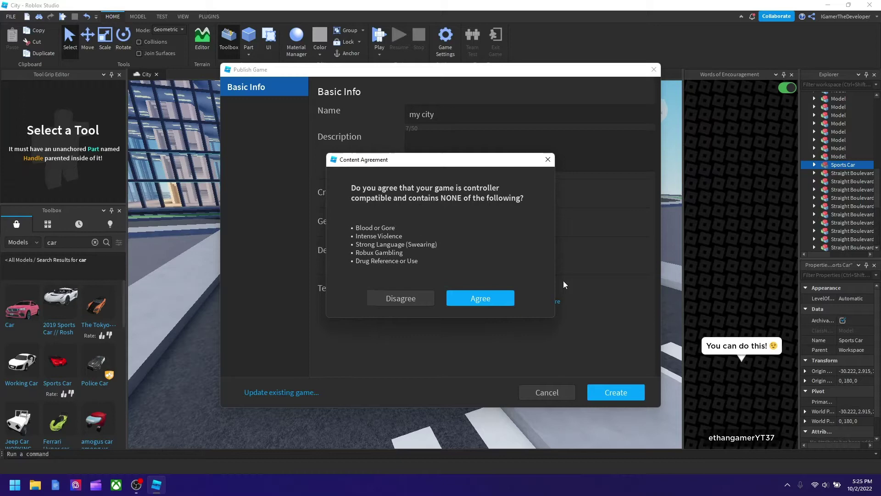
{"action": "left_click", "coordinate": [489, 299]}
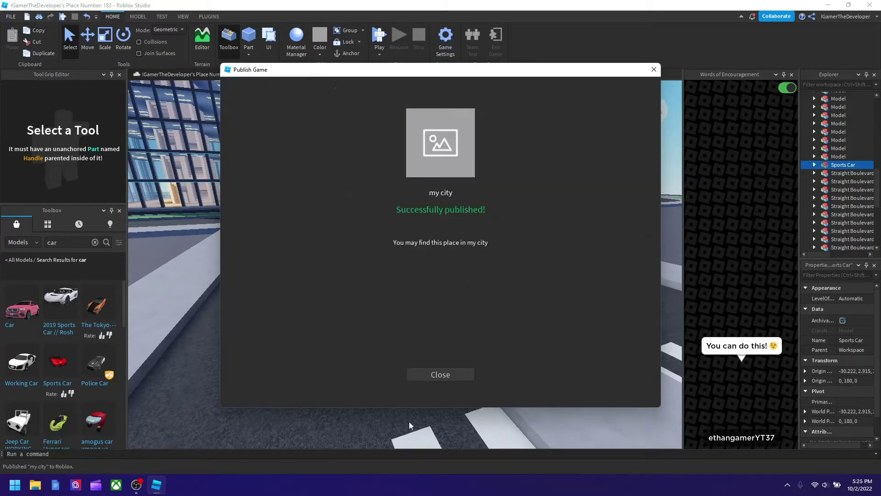
{"action": "left_click", "coordinate": [439, 373]}
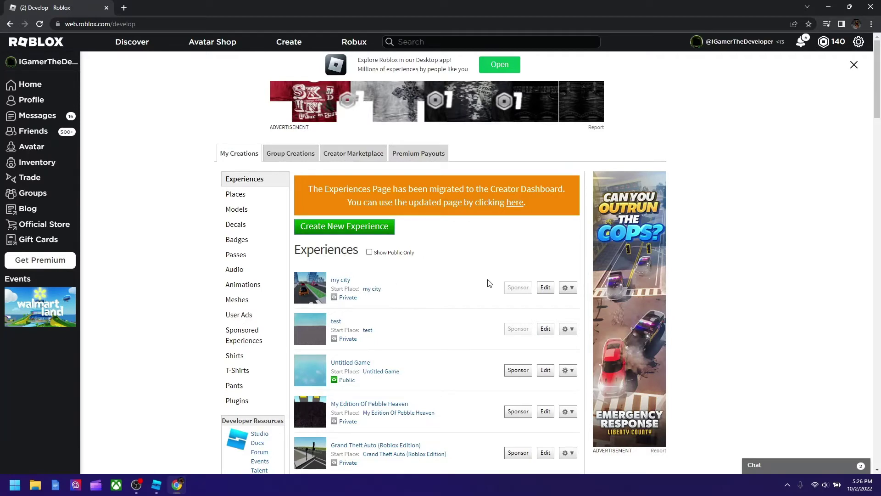
Step: Configure the my city experience on the Roblox website, set its privacy to Public and save
{"action": "left_click", "coordinate": [569, 291]}
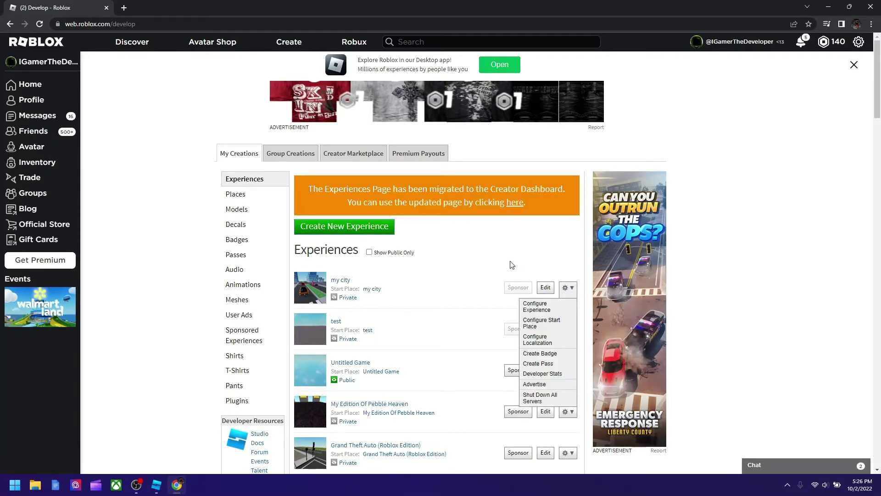
{"action": "left_click", "coordinate": [529, 309]}
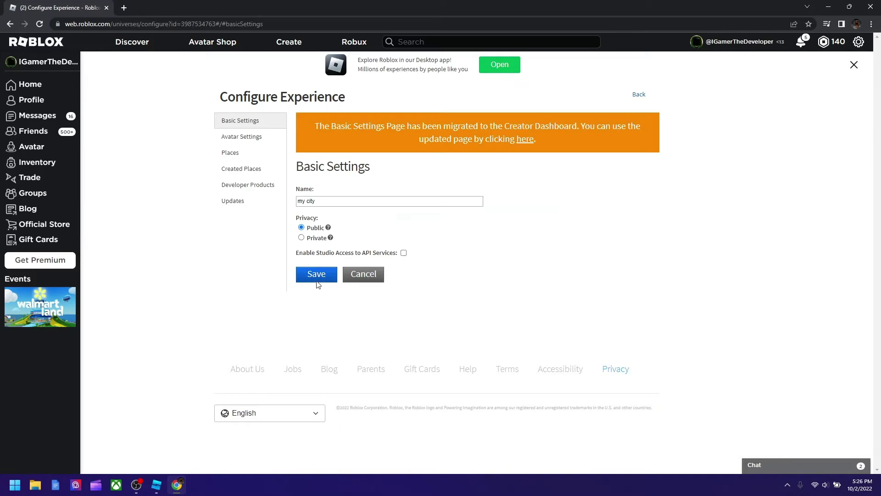
{"action": "left_click", "coordinate": [319, 276]}
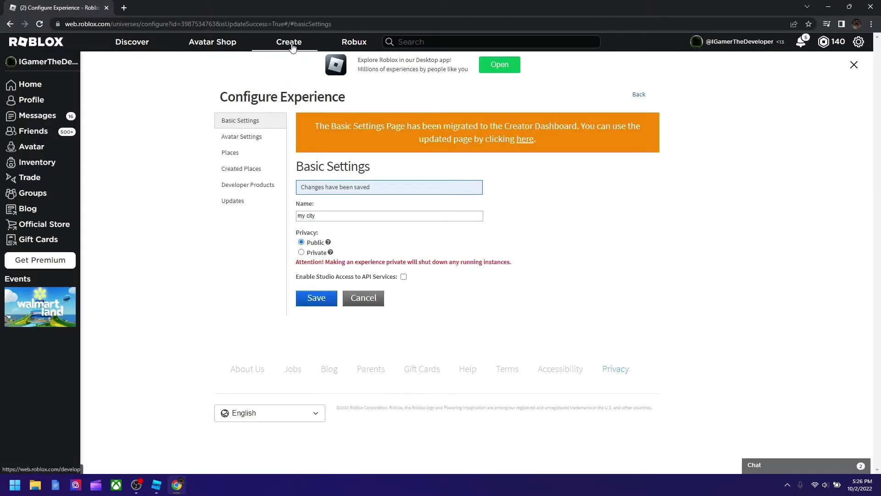
Step: Open the game page of my city and launch the experience in the Roblox player
{"action": "left_click", "coordinate": [291, 46]}
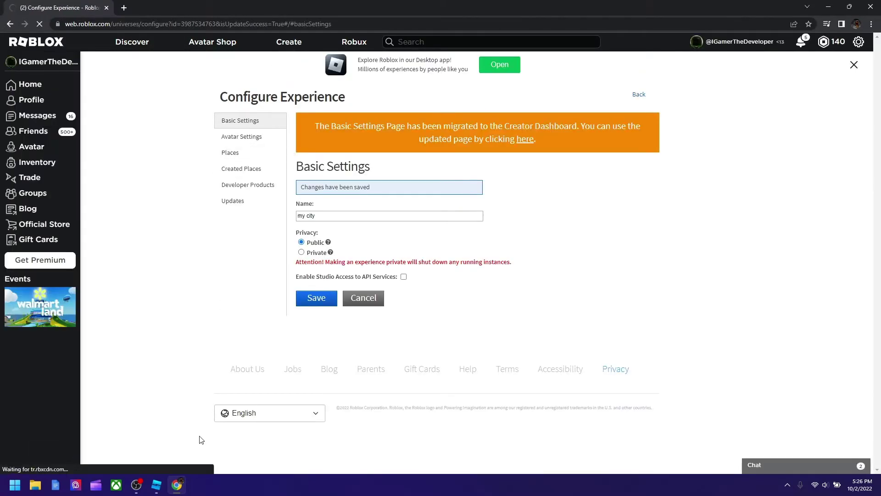
{"action": "left_click", "coordinate": [137, 485]}
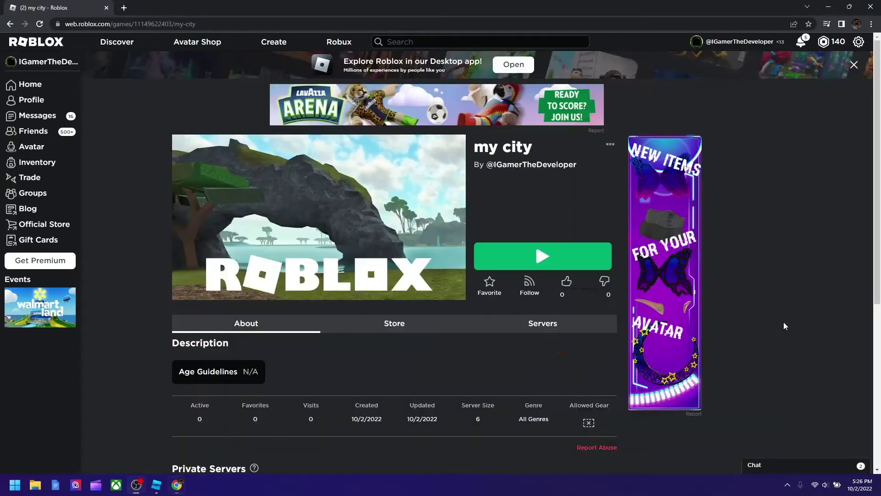
{"action": "left_click", "coordinate": [541, 258]}
{"action": "left_click", "coordinate": [474, 102]}
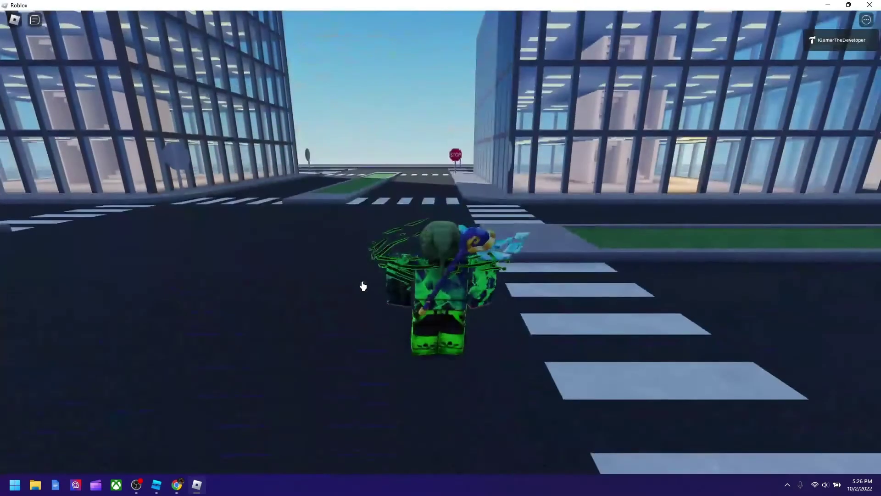
Step: Walk the avatar across the intersection to the parked red sedan and get into its seat
{"action": "right_click_drag", "start_coordinate": [396, 232], "coordinate": [434, 243]}
{"action": "key", "text": "w"}
{"action": "scroll", "coordinate": [396, 231], "scroll_direction": "up", "scroll_amount": 5}
{"action": "key", "text": "w"}
{"action": "key", "text": "space"}
{"action": "scroll", "coordinate": [440, 241], "scroll_direction": "down", "scroll_amount": 4}
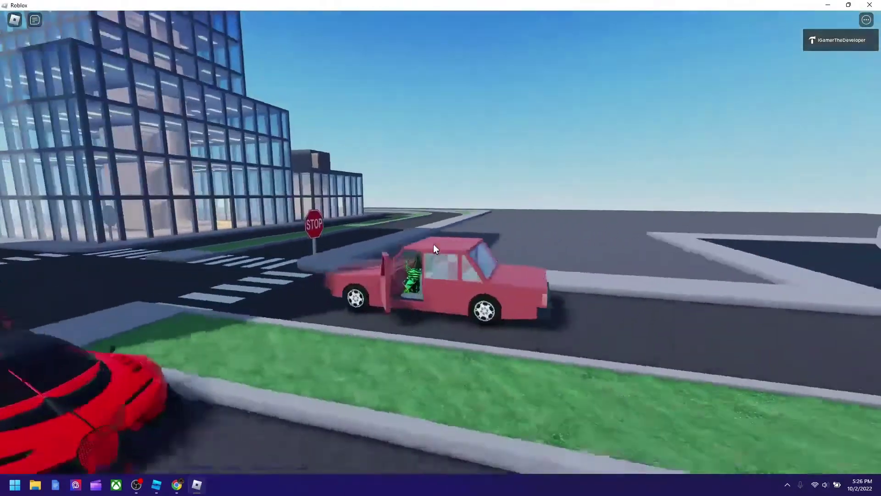
Step: Test-drive the red sedan through the intersection, around the curved boulevard and across the open ground beside the roads
{"action": "key", "text": "w"}
{"action": "scroll", "coordinate": [433, 244], "scroll_direction": "down", "scroll_amount": 2}
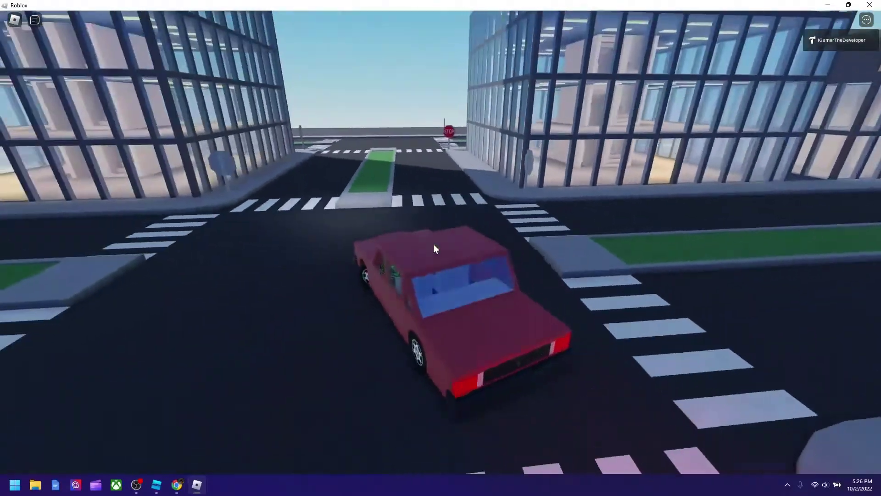
{"action": "key", "text": "a"}
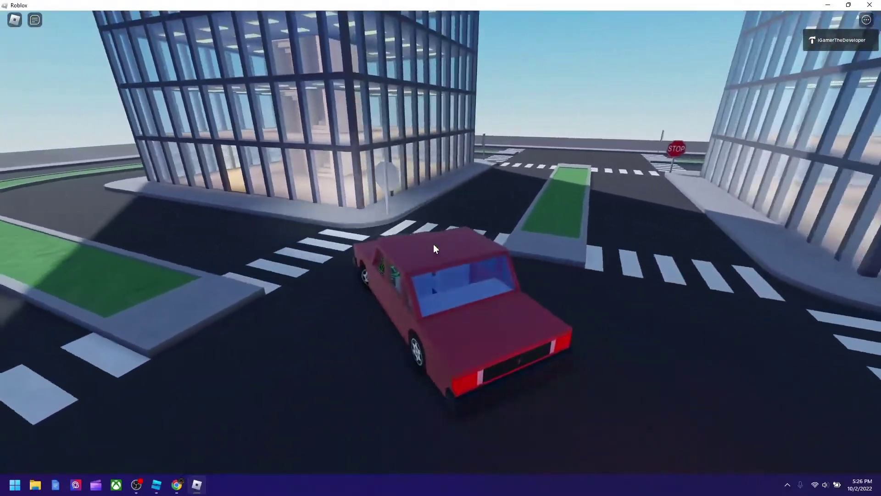
{"action": "key", "text": "w"}
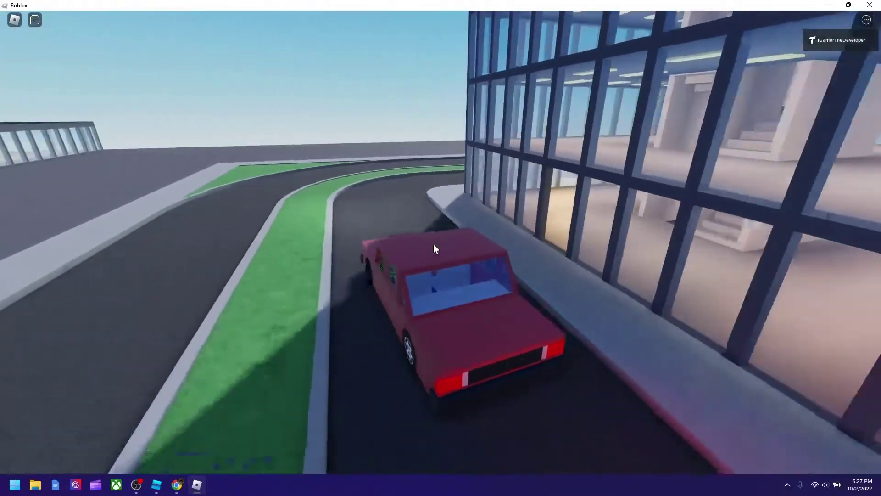
{"action": "key", "text": "w"}
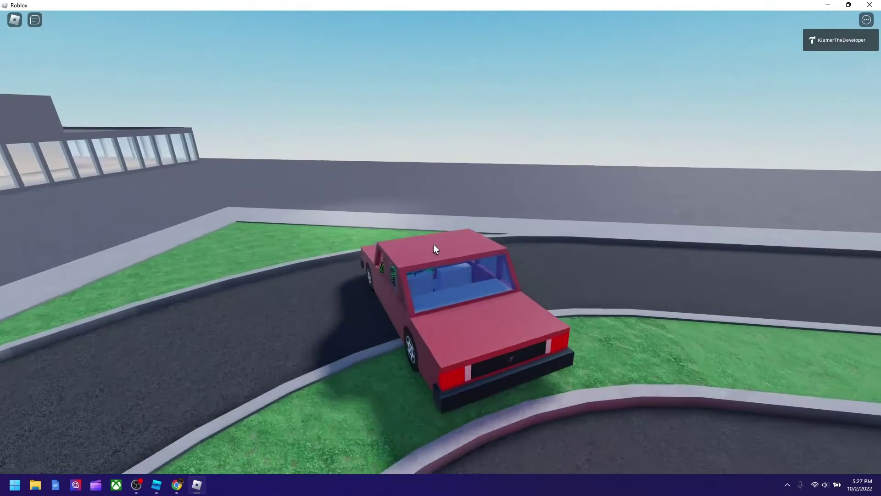
{"action": "key", "text": "w"}
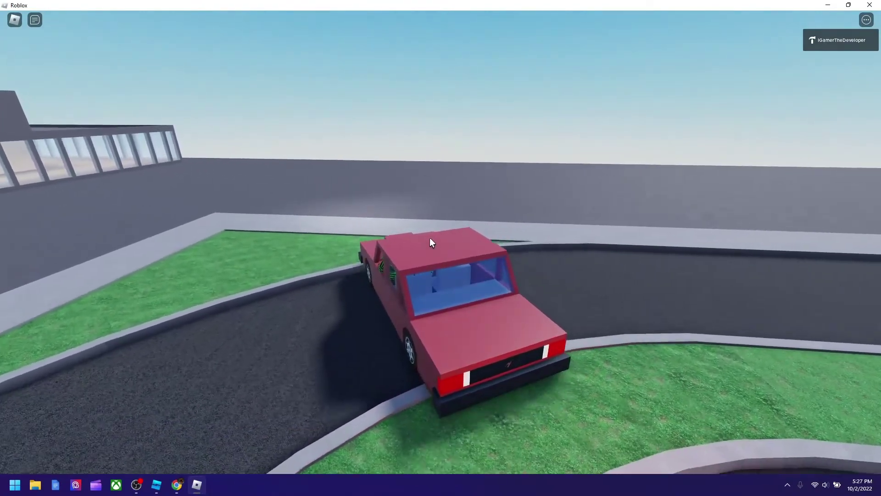
{"action": "key", "text": "w"}
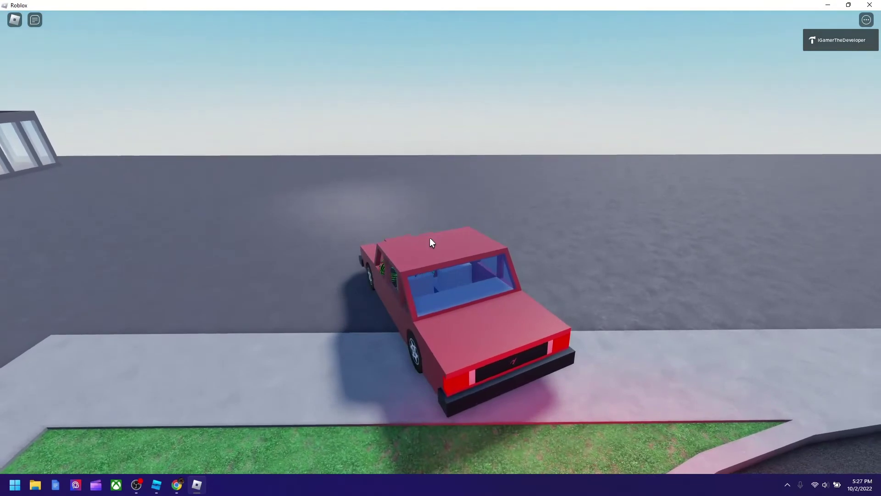
{"action": "key", "text": "w"}
{"action": "key", "text": "w"}
{"action": "key", "text": "a"}
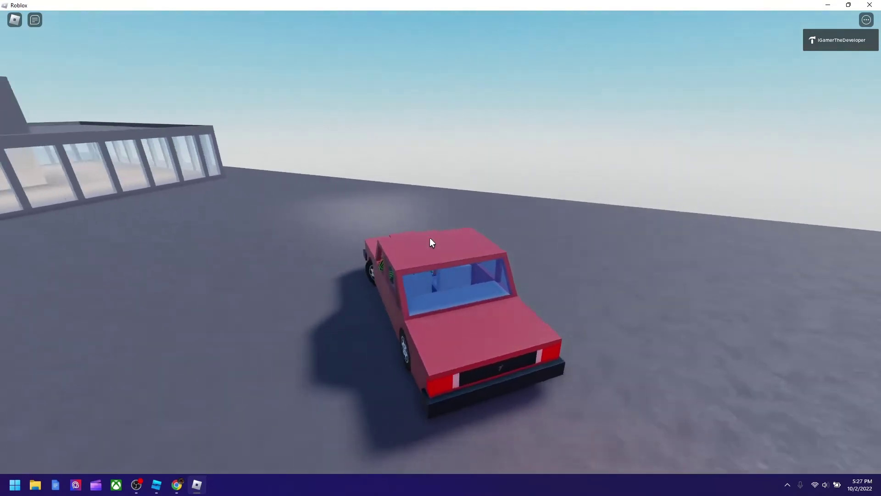
{"action": "key", "text": "a"}
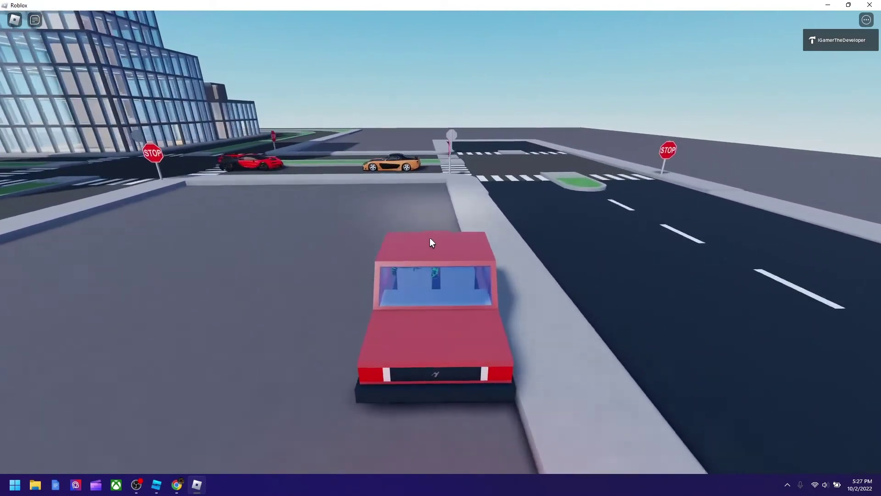
{"action": "scroll", "coordinate": [431, 242], "scroll_direction": "up", "scroll_amount": 5}
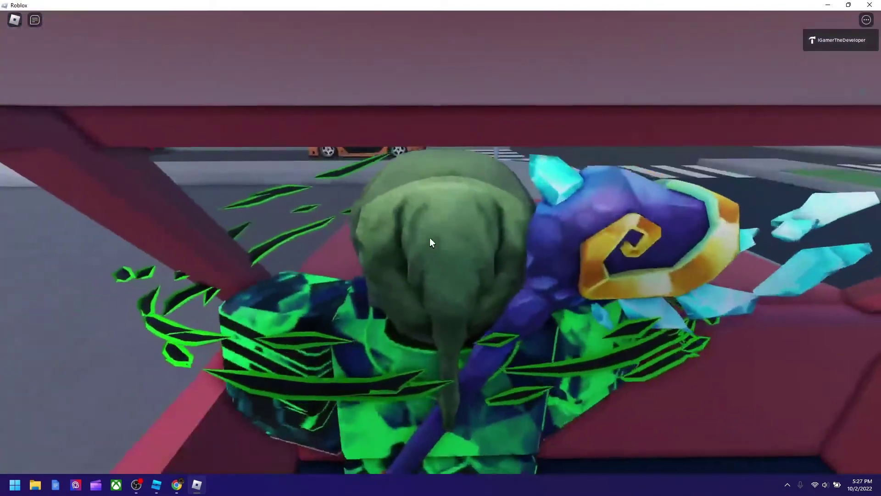
Step: Get out of the red sedan, walk the avatar across the sidewalk to the orange sports car and get into its seat
{"action": "right_click_drag", "start_coordinate": [244, 266], "coordinate": [244, 265]}
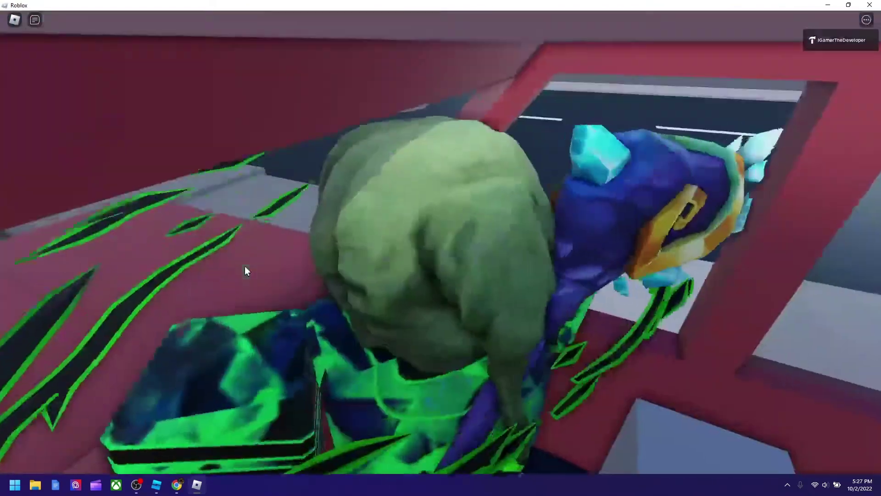
{"action": "scroll", "coordinate": [244, 266], "scroll_direction": "down", "scroll_amount": 5}
{"action": "scroll", "coordinate": [244, 266], "scroll_direction": "up", "scroll_amount": 5}
{"action": "key", "text": "space"}
{"action": "key", "text": "w"}
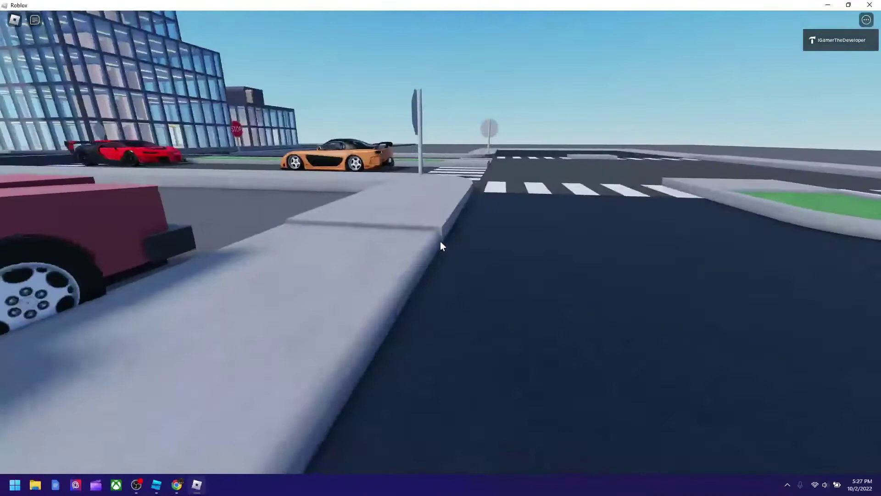
{"action": "key", "text": "w"}
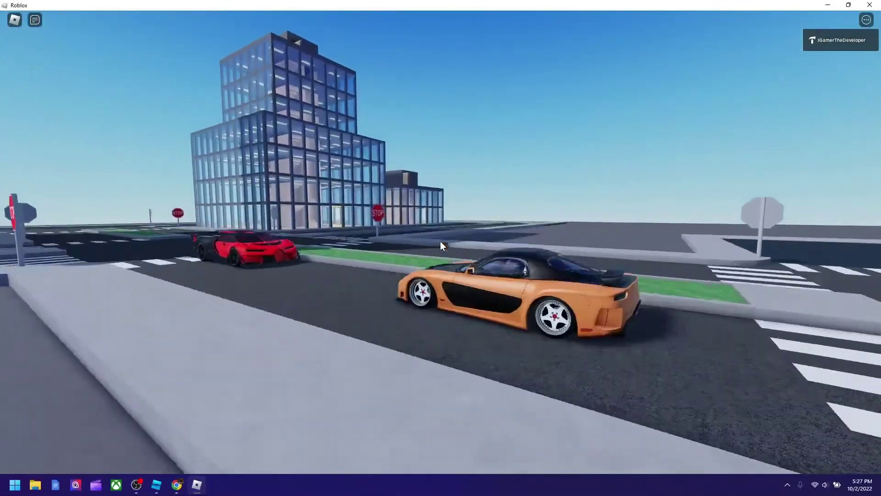
{"action": "scroll", "coordinate": [440, 242], "scroll_direction": "down", "scroll_amount": 1}
{"action": "key", "text": "w"}
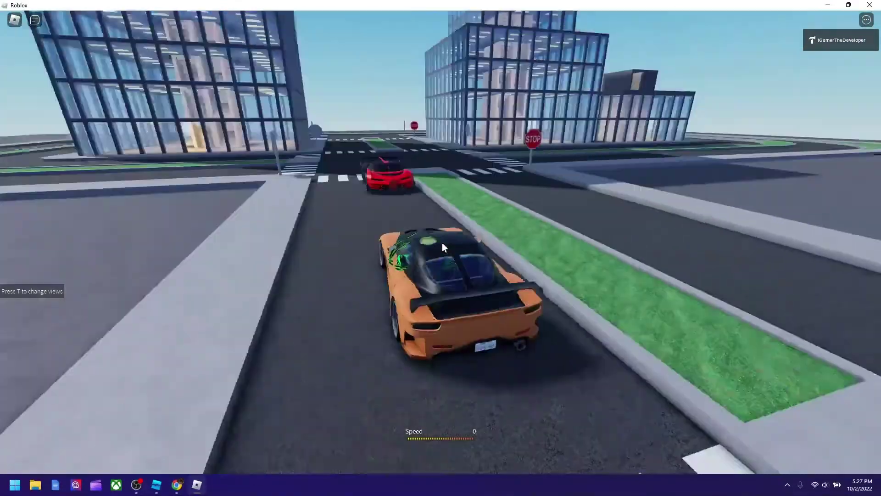
Step: Test-drive the orange sports car along the road past the red-and-black sports car and into the intersection
{"action": "right_click_drag", "start_coordinate": [442, 242], "coordinate": [442, 242]}
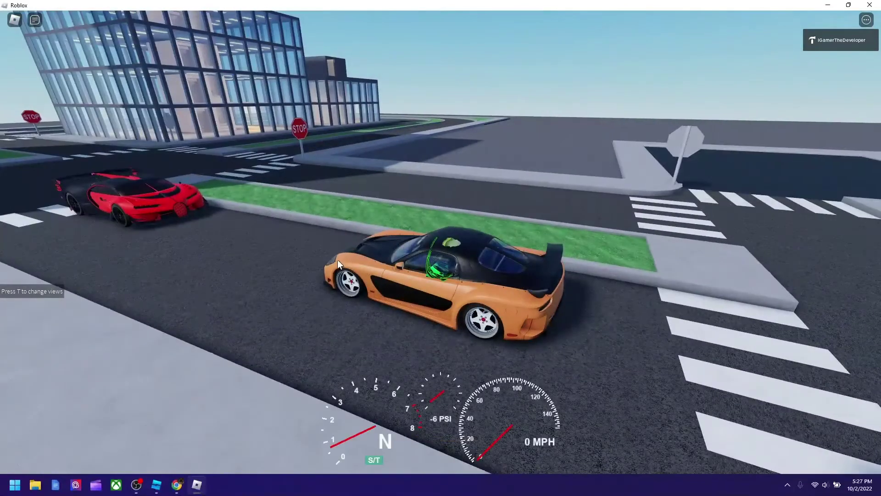
{"action": "right_click_drag", "start_coordinate": [337, 260], "coordinate": [337, 259]}
{"action": "key", "text": "w"}
{"action": "key", "text": "w"}
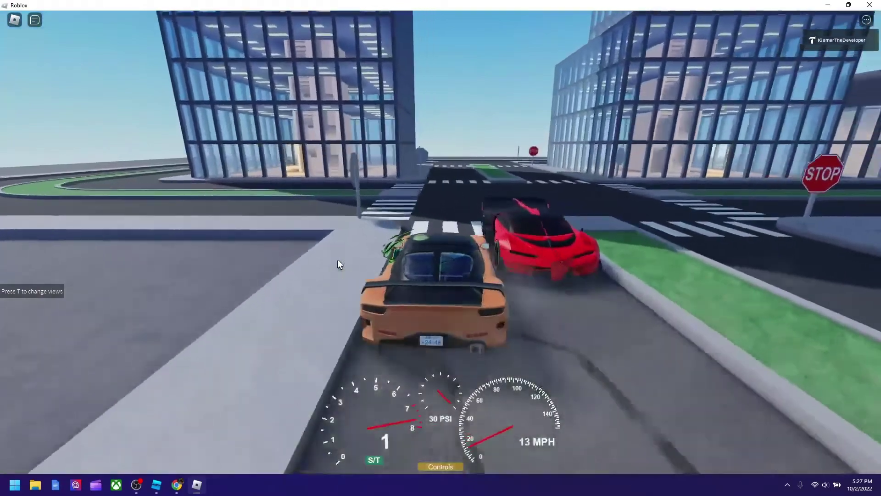
{"action": "key", "text": "w"}
{"action": "right_click_drag", "start_coordinate": [337, 260], "coordinate": [337, 259]}
{"action": "key", "text": "d"}
{"action": "key", "text": "w"}
{"action": "key", "text": "d"}
Step: Leave the orange sports car, walk the avatar around the red-and-black sports car at the crosswalk and jump onto it
{"action": "key", "text": "space"}
{"action": "key", "text": "w"}
{"action": "key", "text": "w"}
{"action": "key", "text": "space"}
{"action": "scroll", "coordinate": [337, 259], "scroll_direction": "up", "scroll_amount": 5}
{"action": "key", "text": "w"}
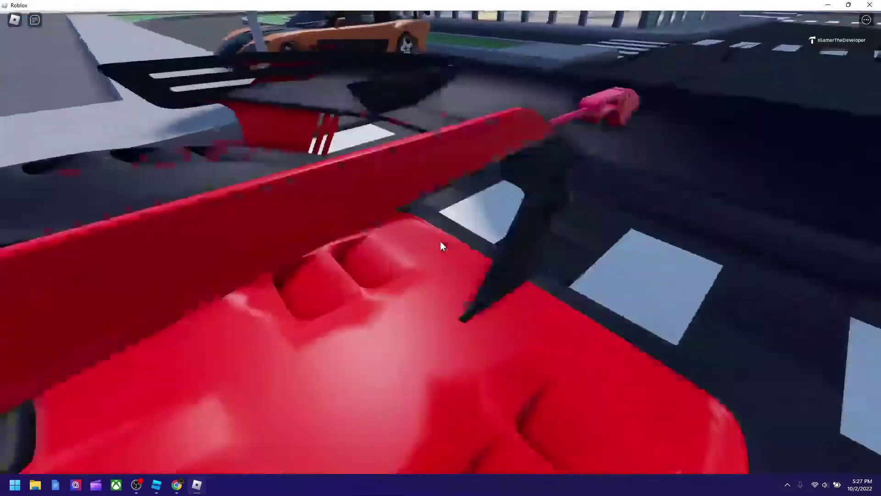
{"action": "key", "text": "w"}
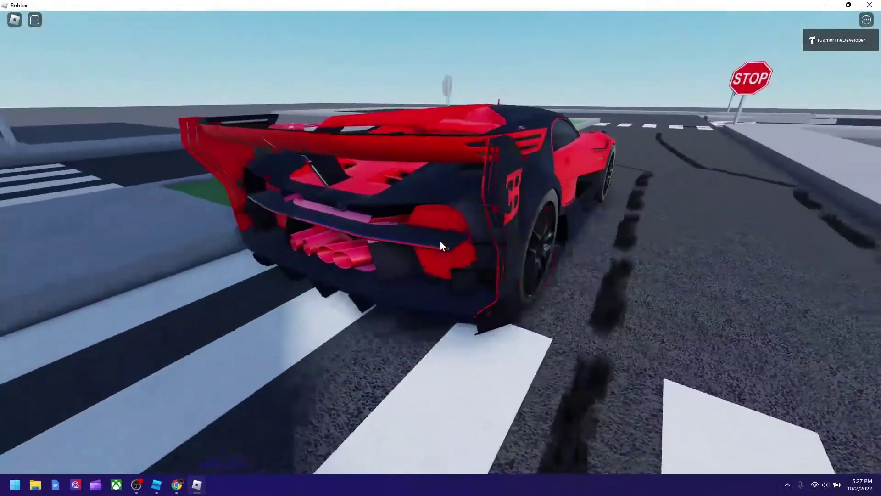
{"action": "key", "text": "w"}
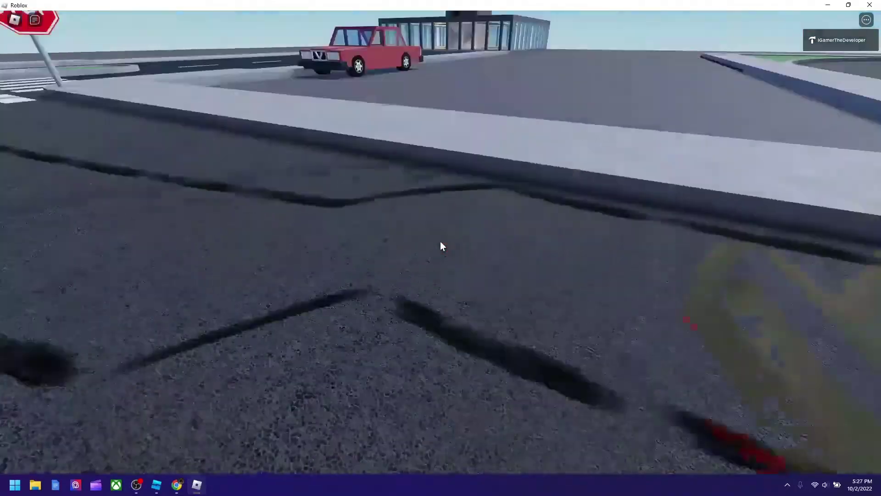
{"action": "key", "text": "space"}
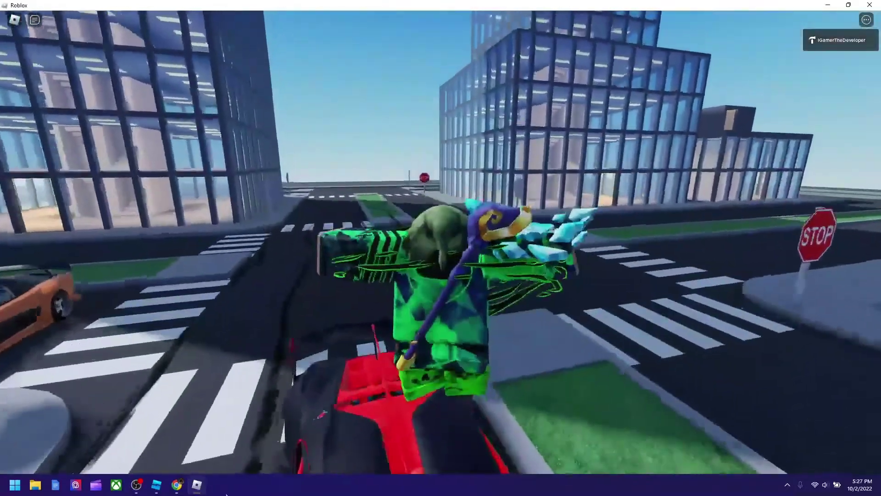